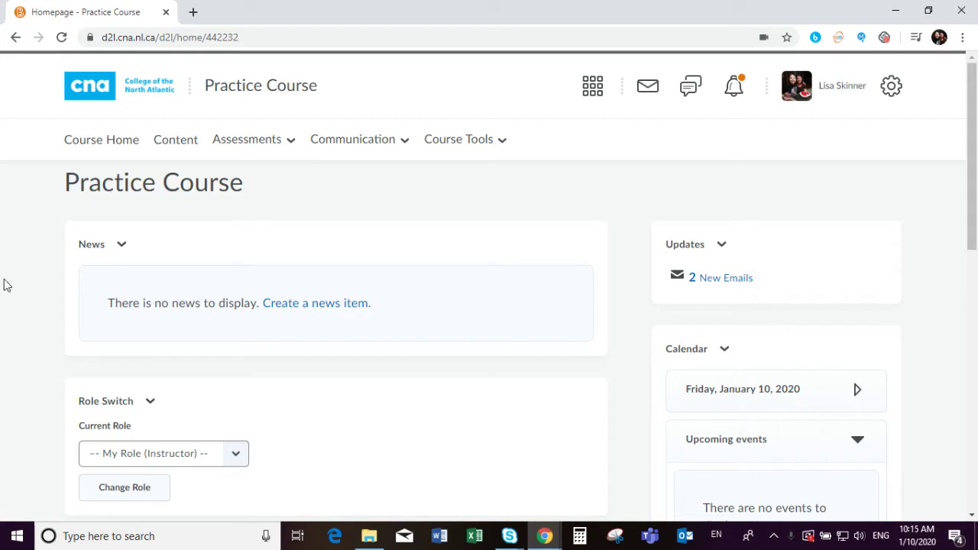
# - Add a module named "Course Information" to the Practice Course content
pyautogui.click(179, 144)
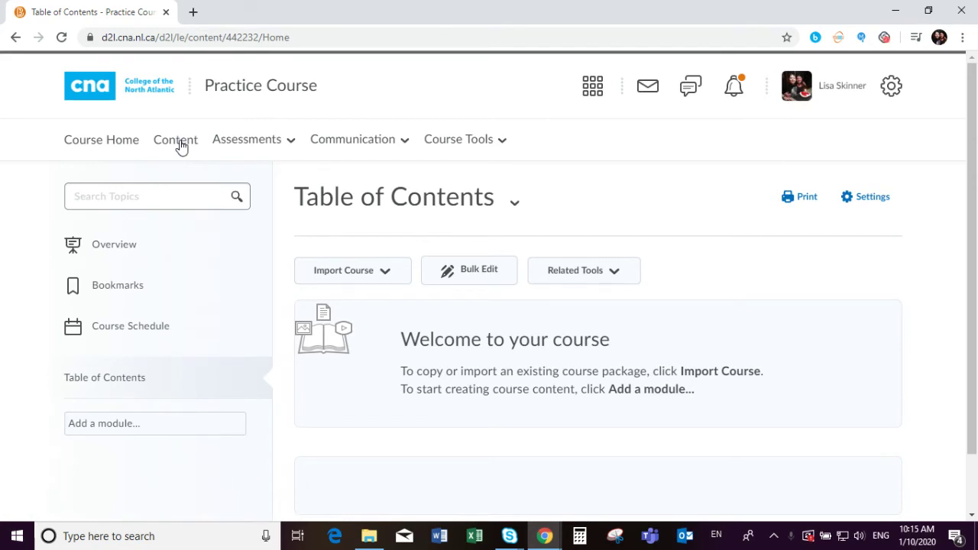
pyautogui.click(113, 426)
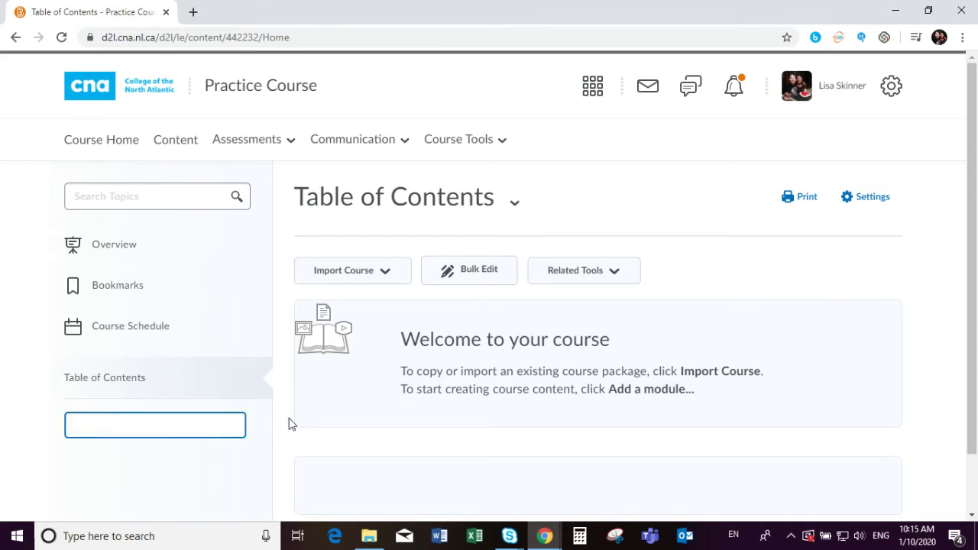
pyautogui.write('Coure')
pyautogui.press('BackSpace')
pyautogui.write('se Information')
pyautogui.press('Return')
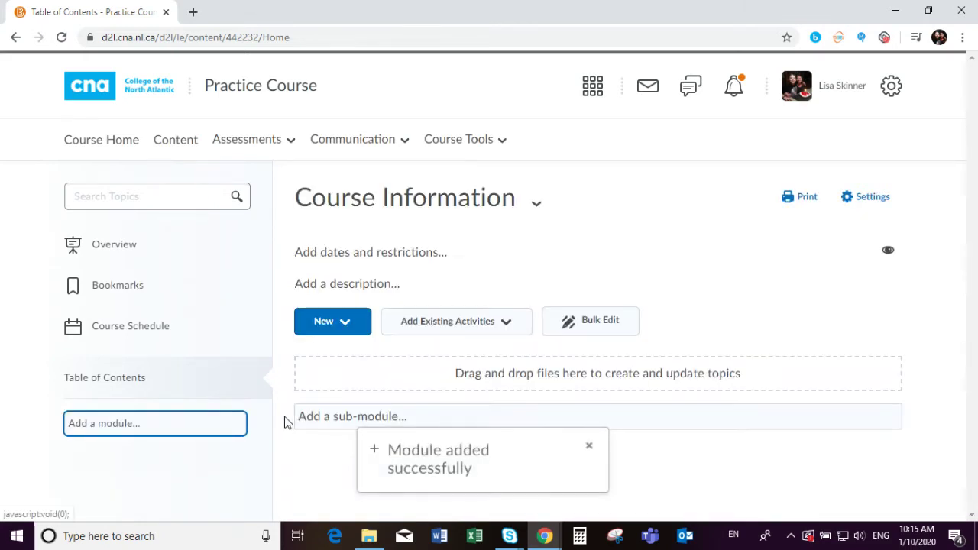
# - Add a second module named "Unit 1" to the course's table of contents
pyautogui.click(103, 468)
pyautogui.write('Unit 1')
pyautogui.press('Return')
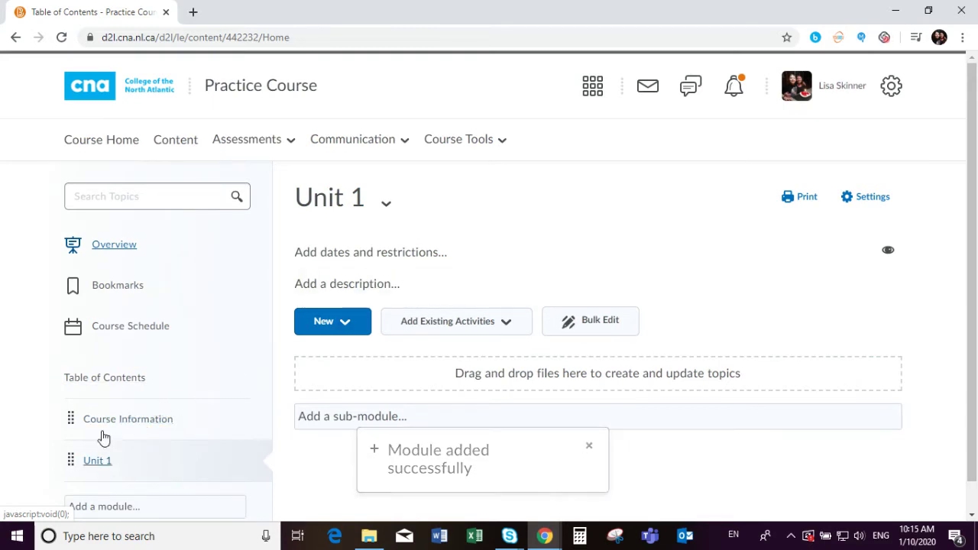
# - Start creating a new file in the Unit 1 module
pyautogui.click(97, 461)
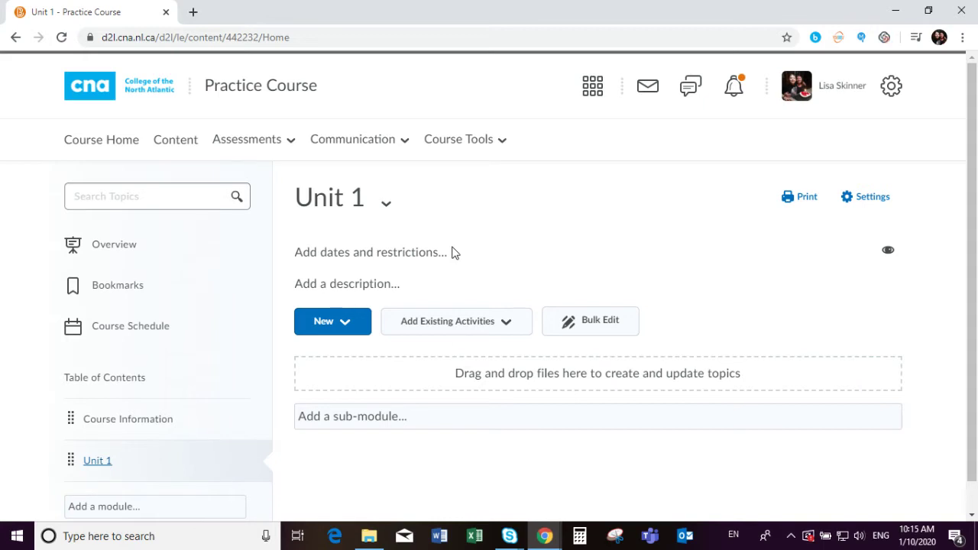
pyautogui.click(346, 326)
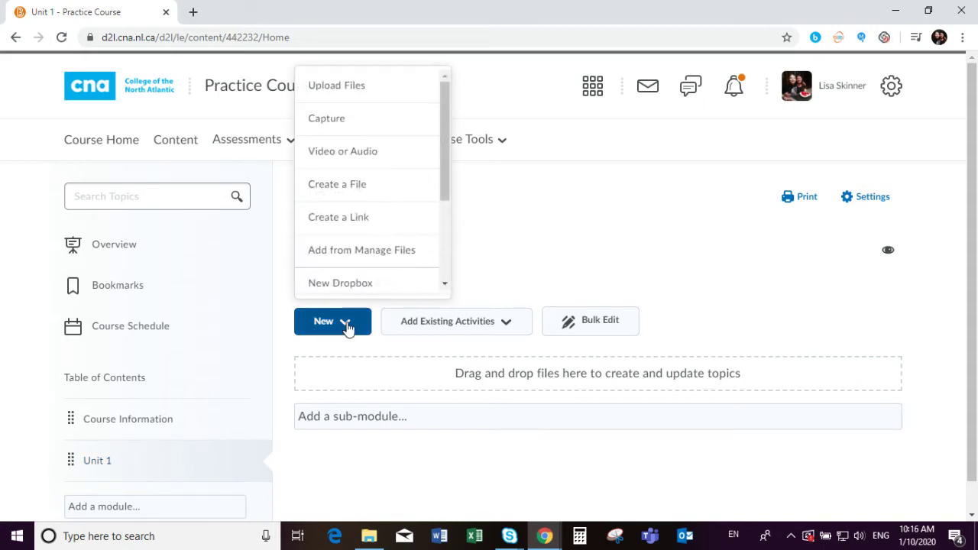
pyautogui.click(358, 197)
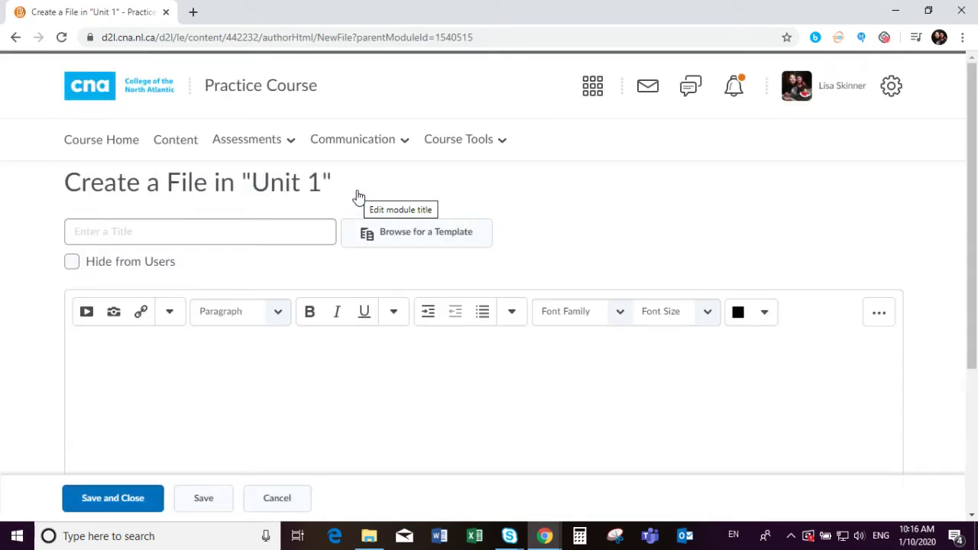
# - Title the file "Chapter Notes" and enter "Course Notes" as its body text
pyautogui.click(124, 233)
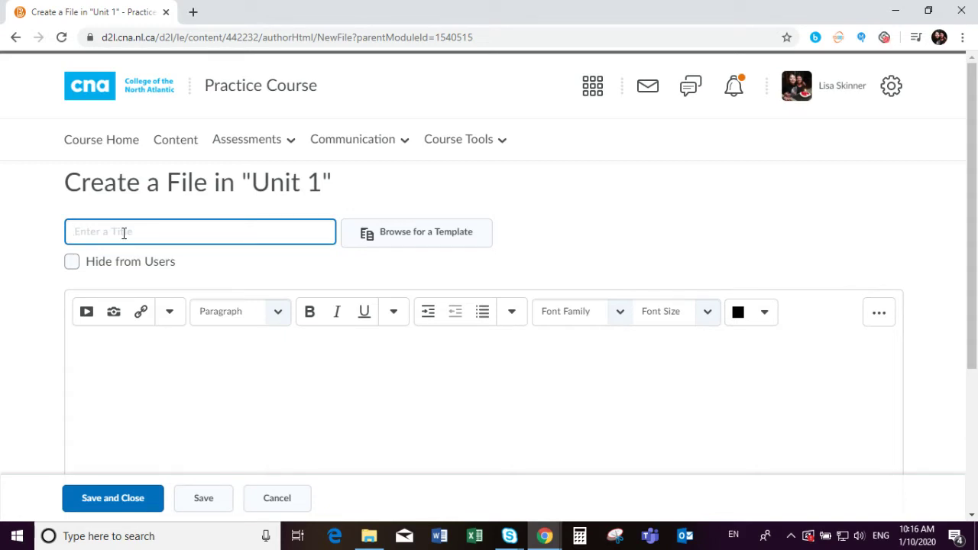
pyautogui.write('Chatper')
pyautogui.press('BackSpace')
pyautogui.press('BackSpace')
pyautogui.press('BackSpace')
pyautogui.press('BackSpace')
pyautogui.press('BackSpace')
pyautogui.write('pter Notes')
pyautogui.press('Tab')
pyautogui.click(102, 376)
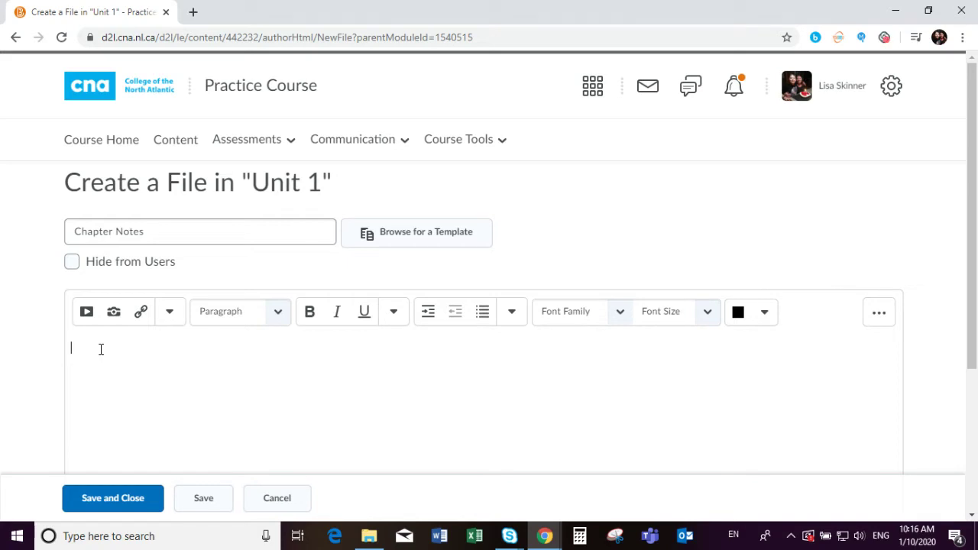
pyautogui.write('course Notes')
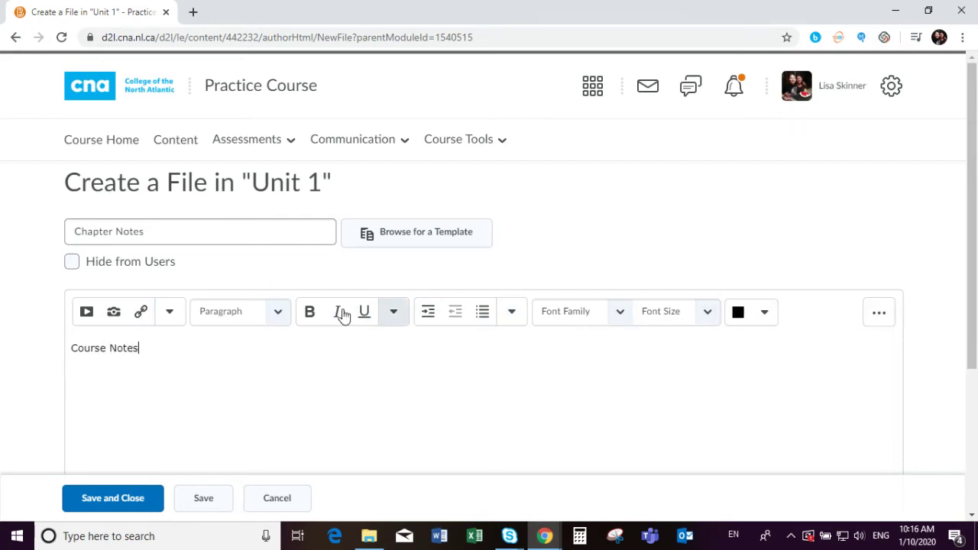
# - Review the editor's additional tools, the Insert Stuff sources and the Discussions quicklink options without inserting anything
pyautogui.click(879, 312)
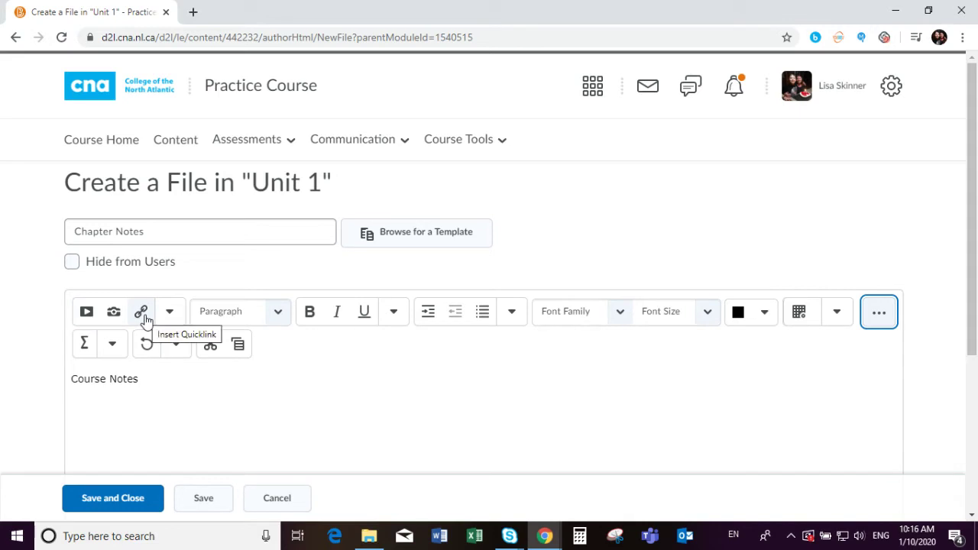
pyautogui.click(86, 313)
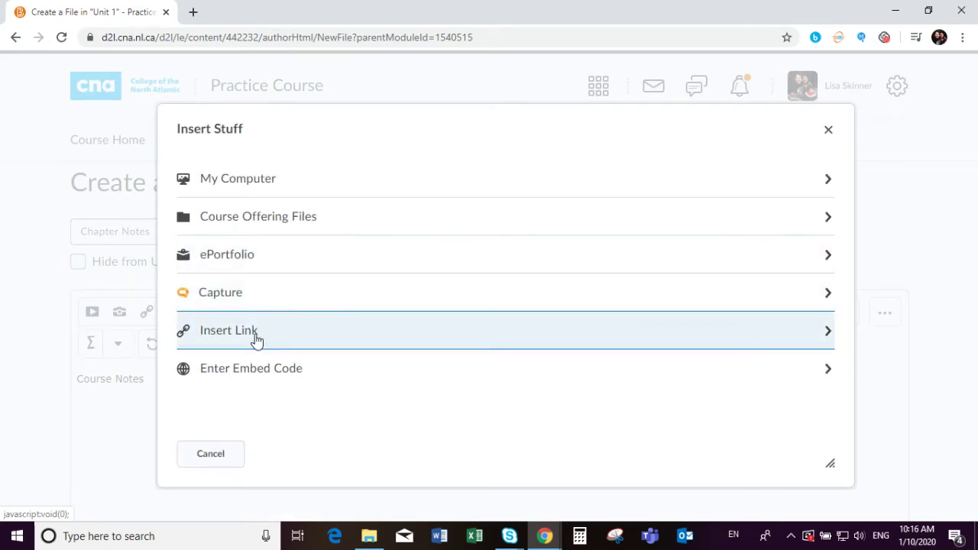
pyautogui.click(827, 130)
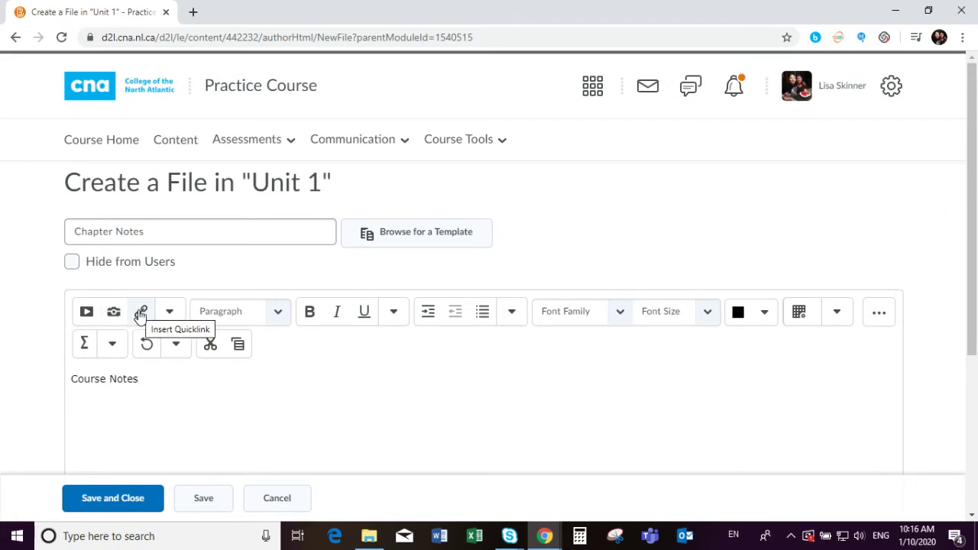
pyautogui.click(140, 313)
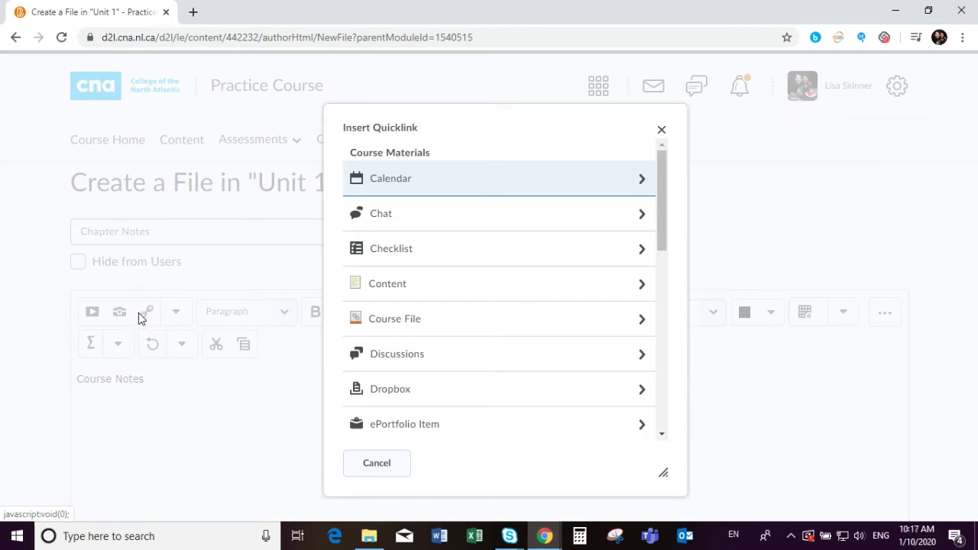
pyautogui.click(388, 360)
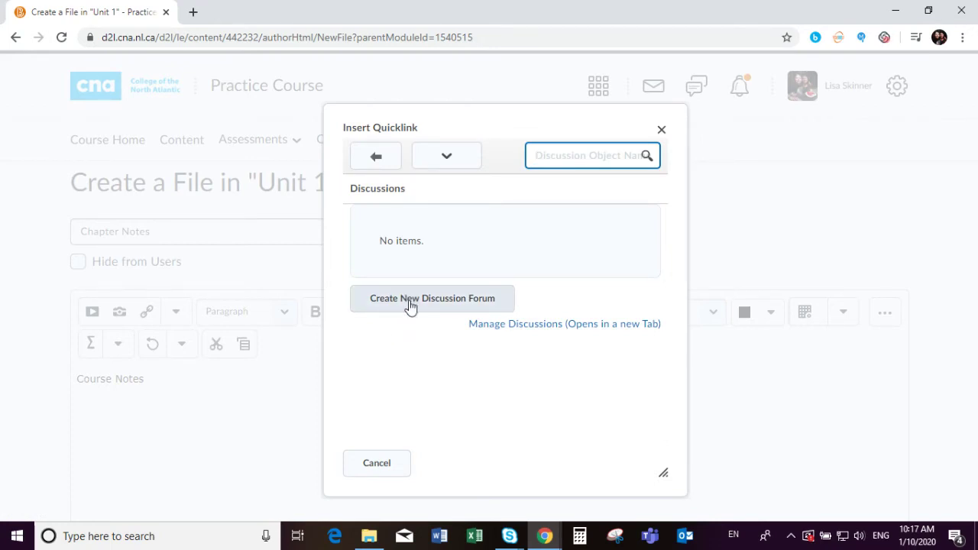
pyautogui.click(662, 130)
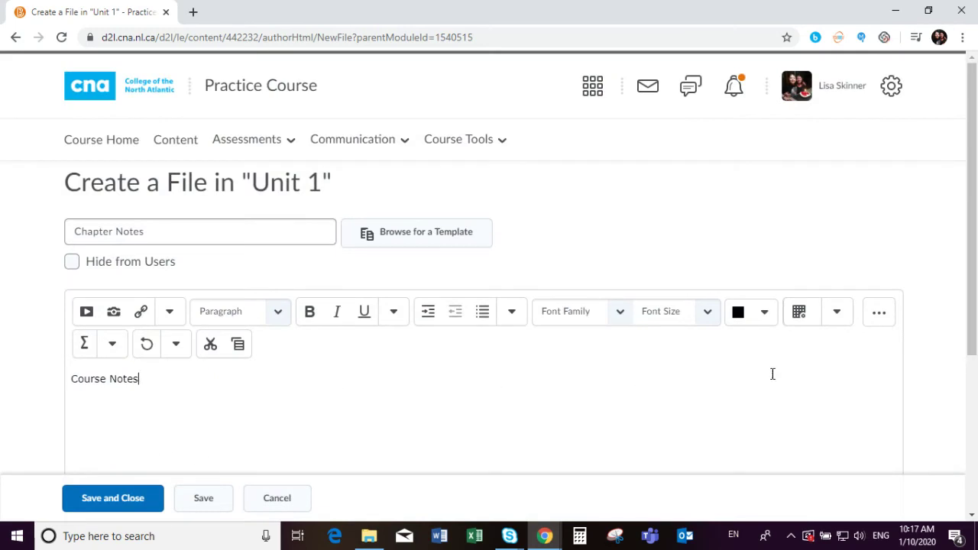
# - View the file editor in full screen and return it to normal size
pyautogui.scroll(-3, 772, 374)
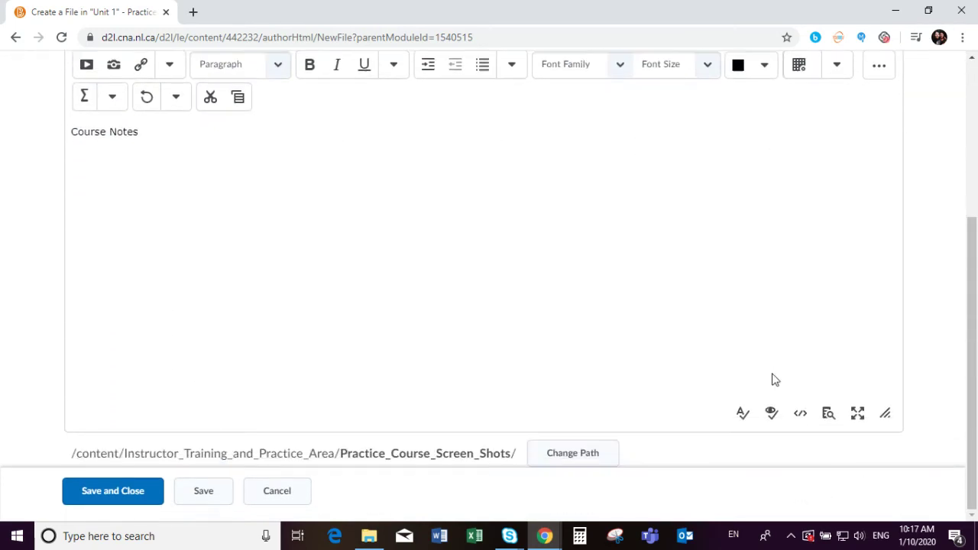
pyautogui.click(857, 414)
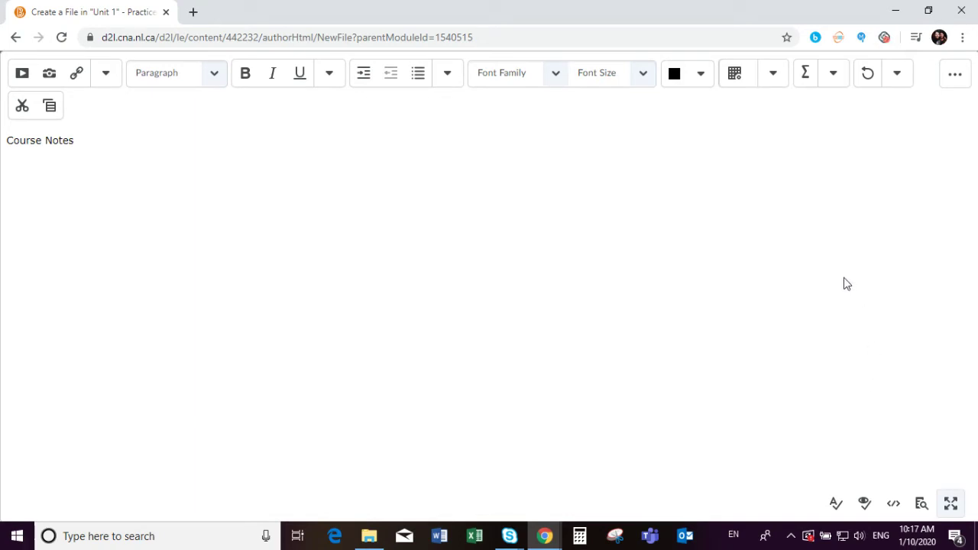
pyautogui.click(952, 506)
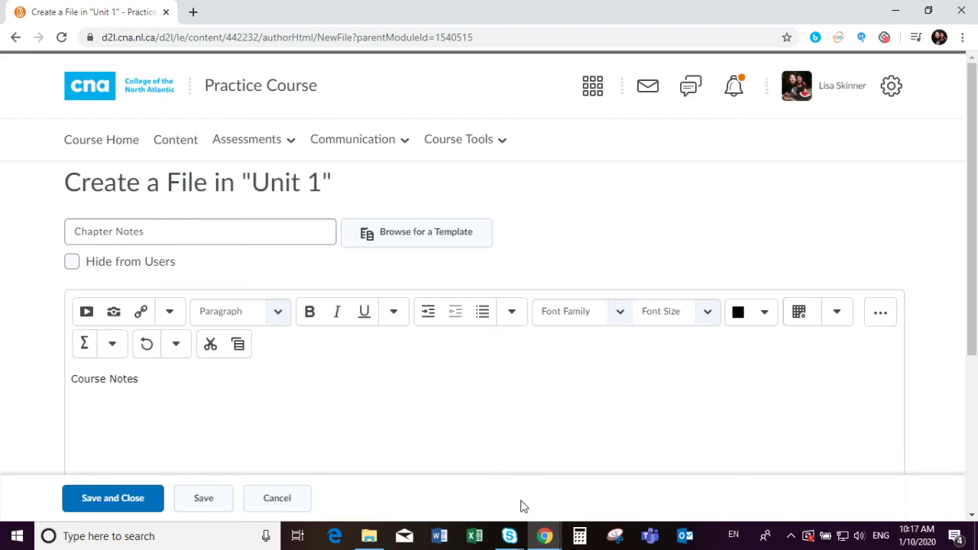
# - Save and close the Chapter Notes file and return to the Table of Contents
pyautogui.click(96, 498)
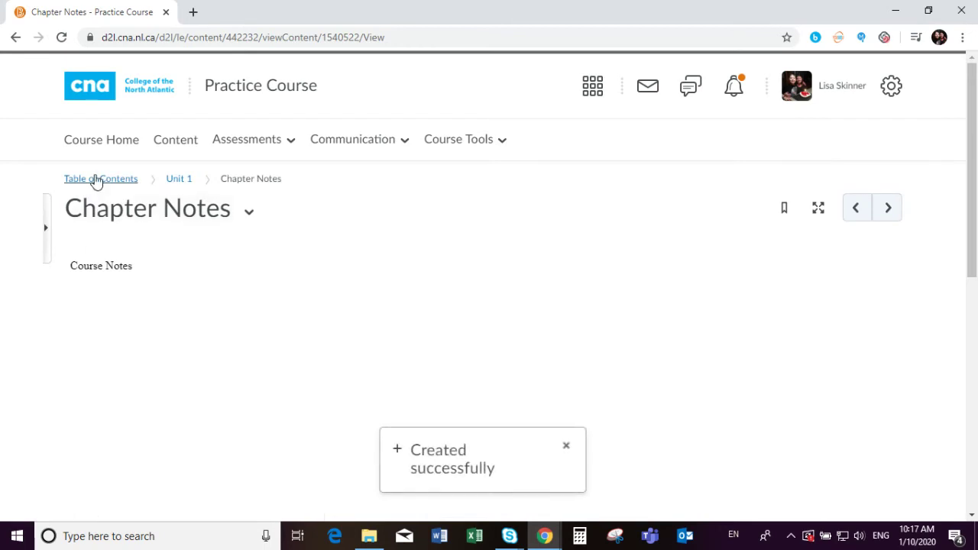
pyautogui.click(97, 182)
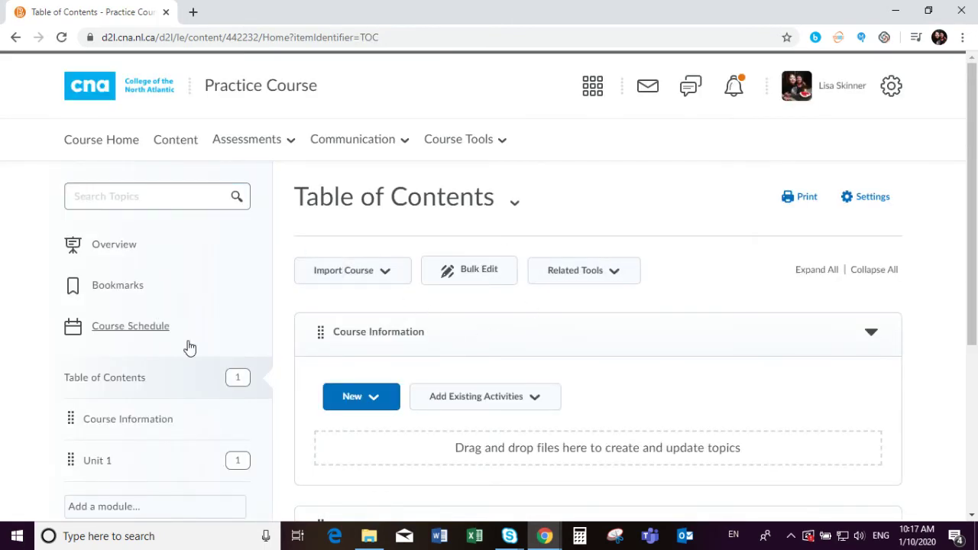
# - View the Chapter Notes topic, return to the Unit 1 module and examine the actions available for the topic
pyautogui.scroll(-1, 180, 361)
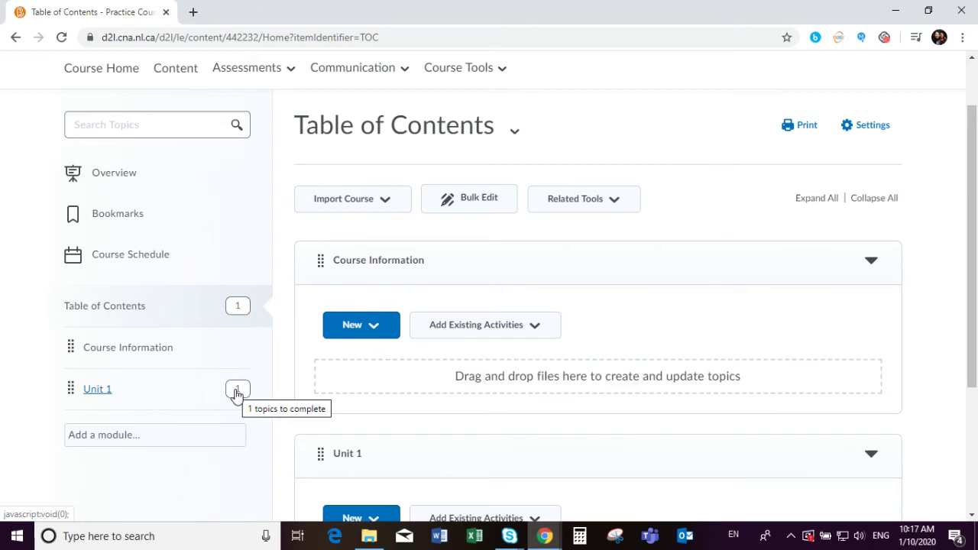
pyautogui.scroll(-3, 236, 394)
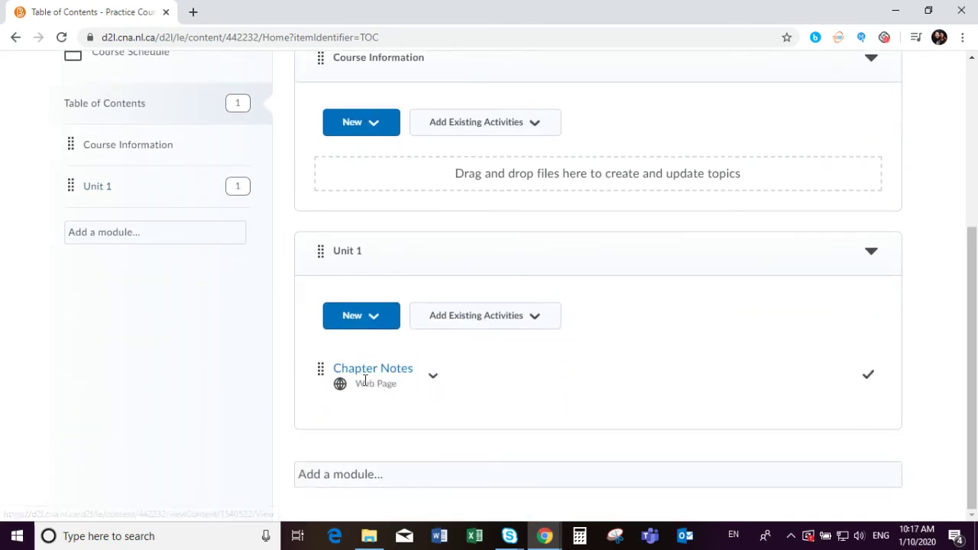
pyautogui.click(389, 370)
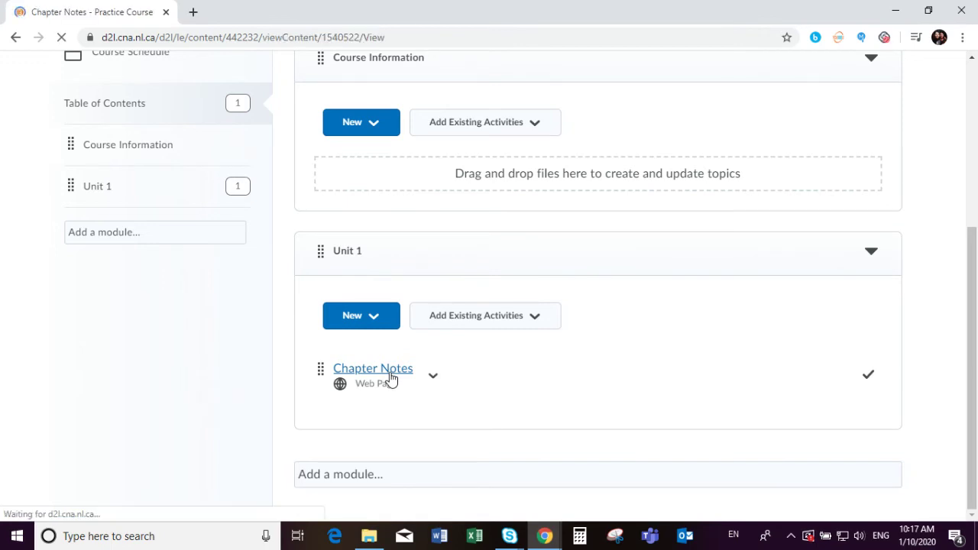
pyautogui.click(178, 180)
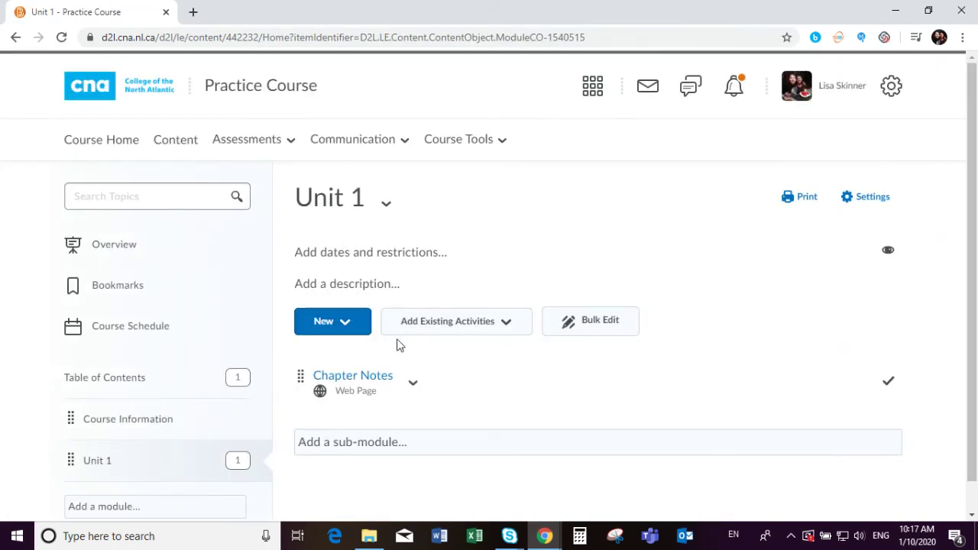
pyautogui.click(411, 386)
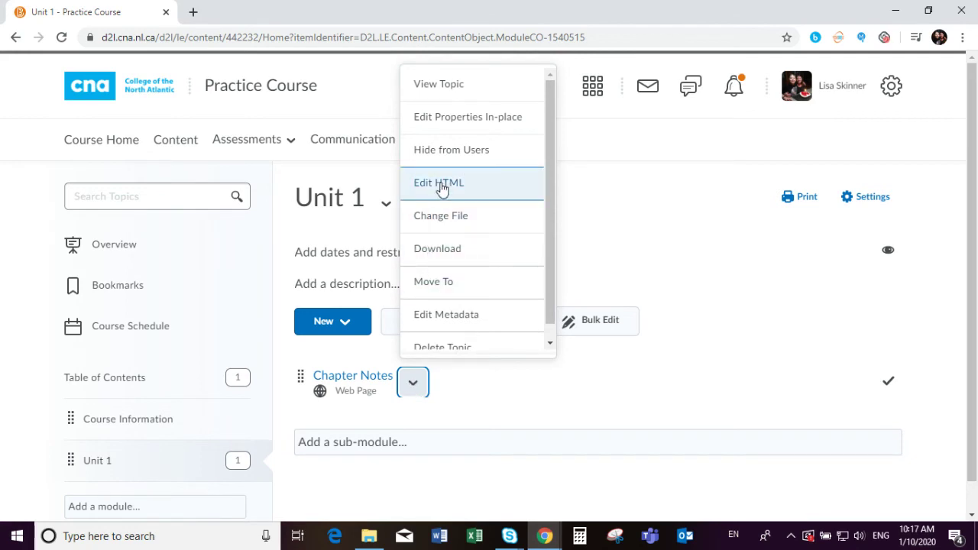
pyautogui.click(431, 476)
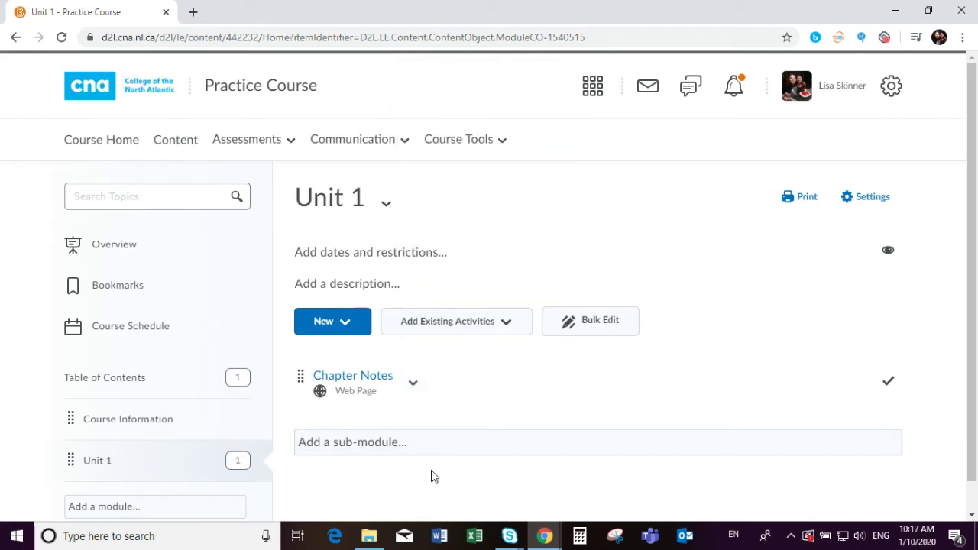
# - Set the start date of Unit 1 to January 10, 2020 at 10:00 AM and save the restriction
pyautogui.click(369, 254)
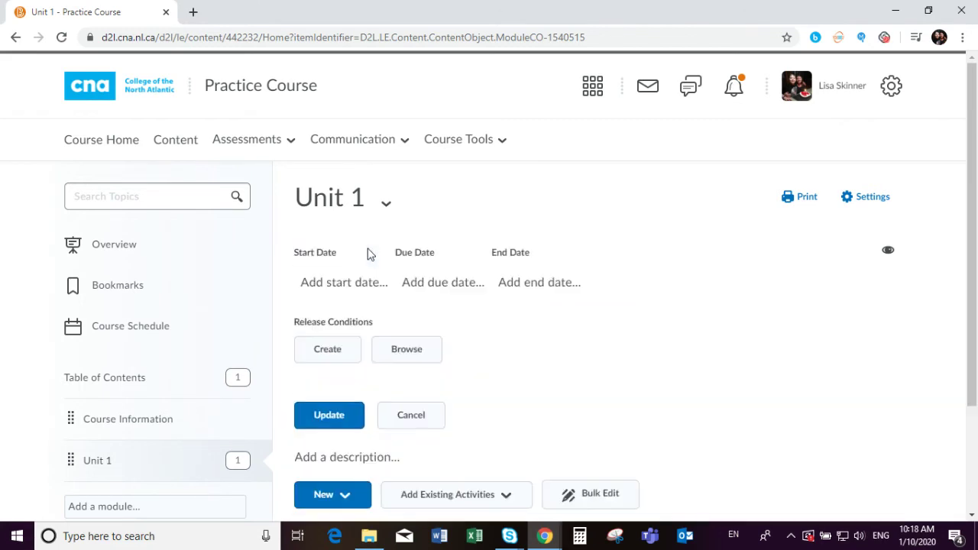
pyautogui.click(355, 290)
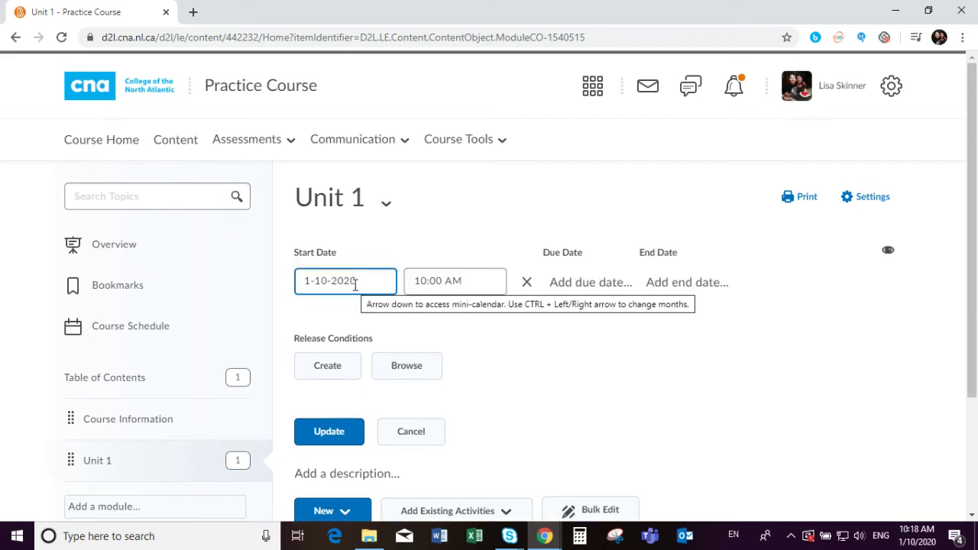
pyautogui.click(399, 437)
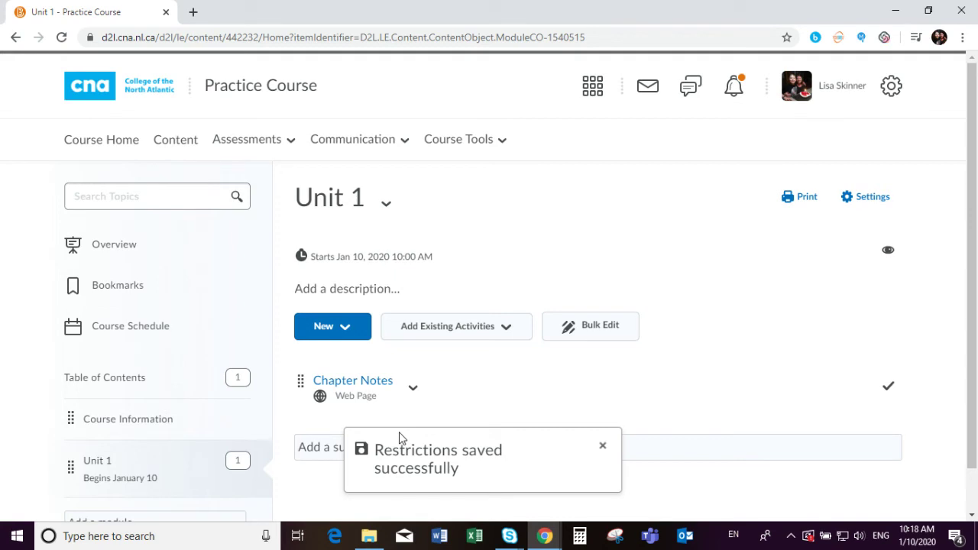
# - Upload the Chapter 1 Word document from the computer's Desktop folder as a new file in the Unit 1 module
pyautogui.click(353, 329)
pyautogui.click(355, 87)
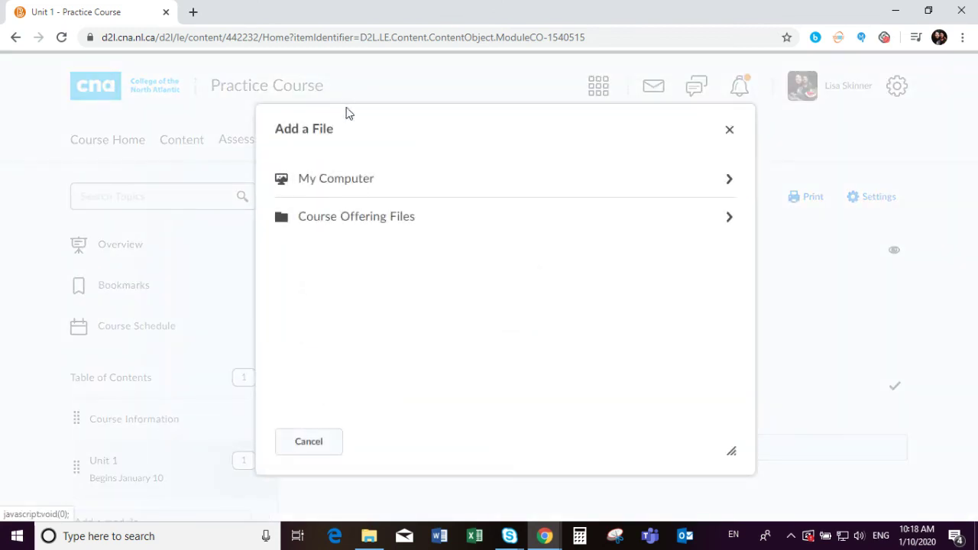
pyautogui.click(325, 182)
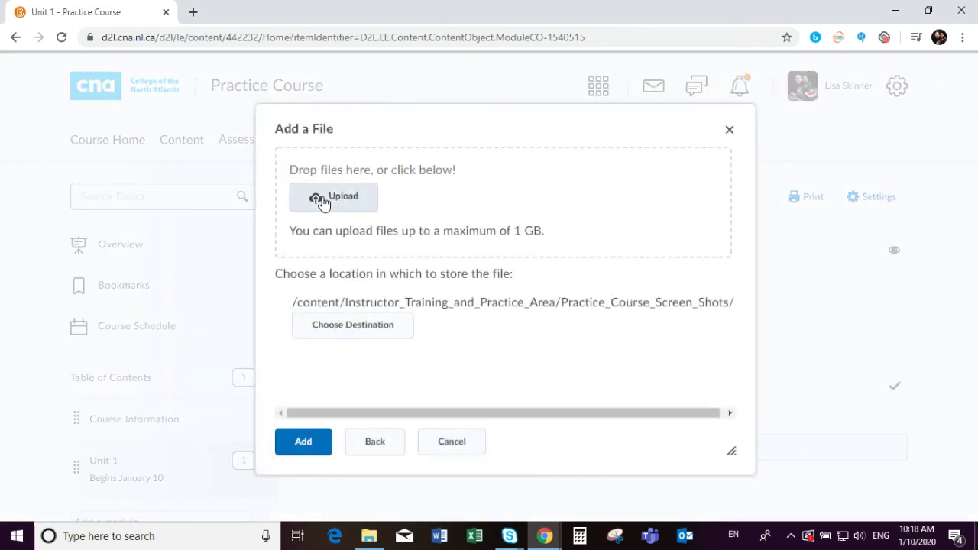
pyautogui.click(322, 198)
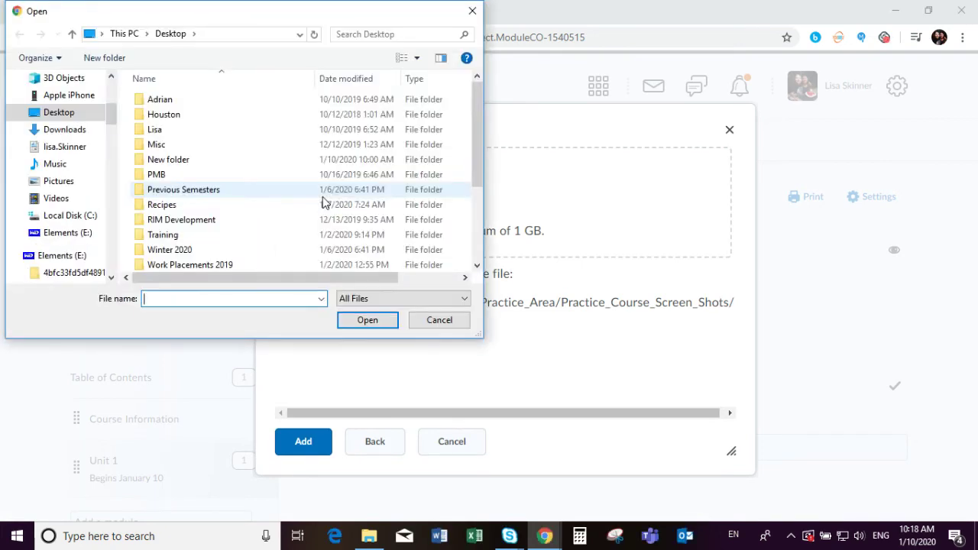
pyautogui.scroll(-1, 206, 164)
pyautogui.scroll(-1, 207, 164)
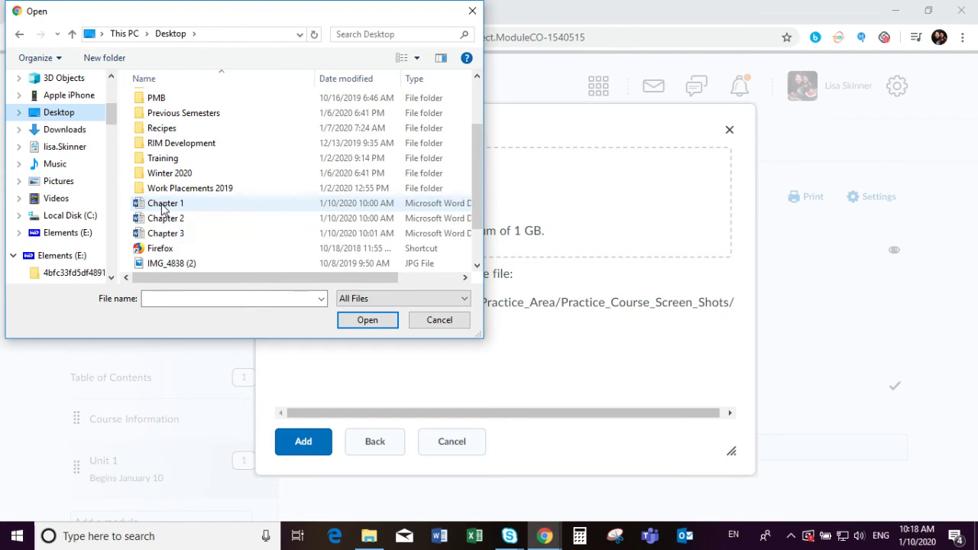
pyautogui.click(165, 206)
pyautogui.click(367, 320)
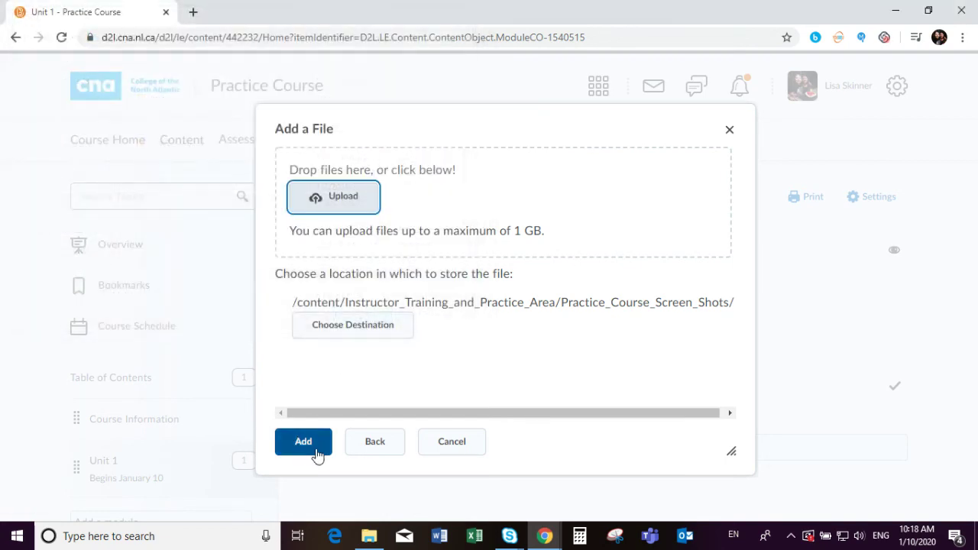
pyautogui.click(315, 445)
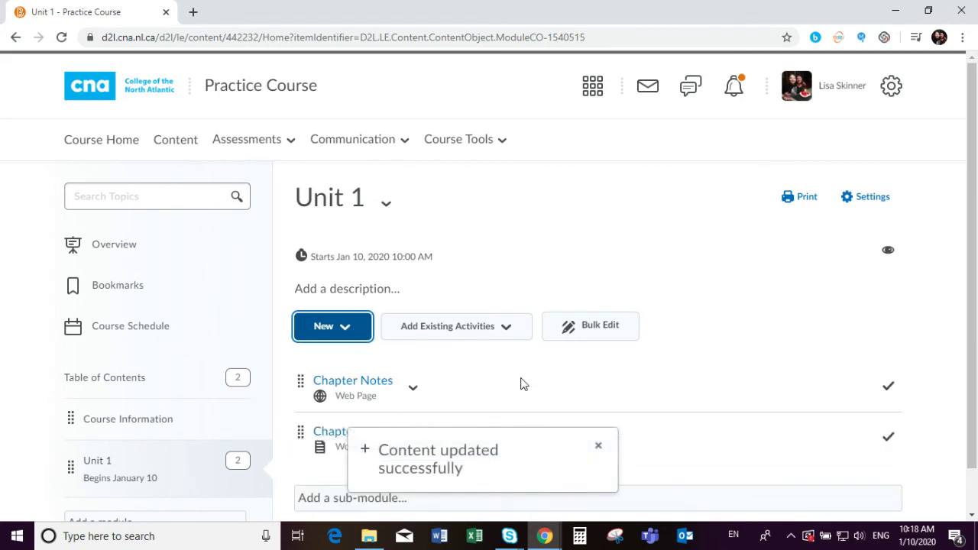
pyautogui.scroll(-2, 520, 384)
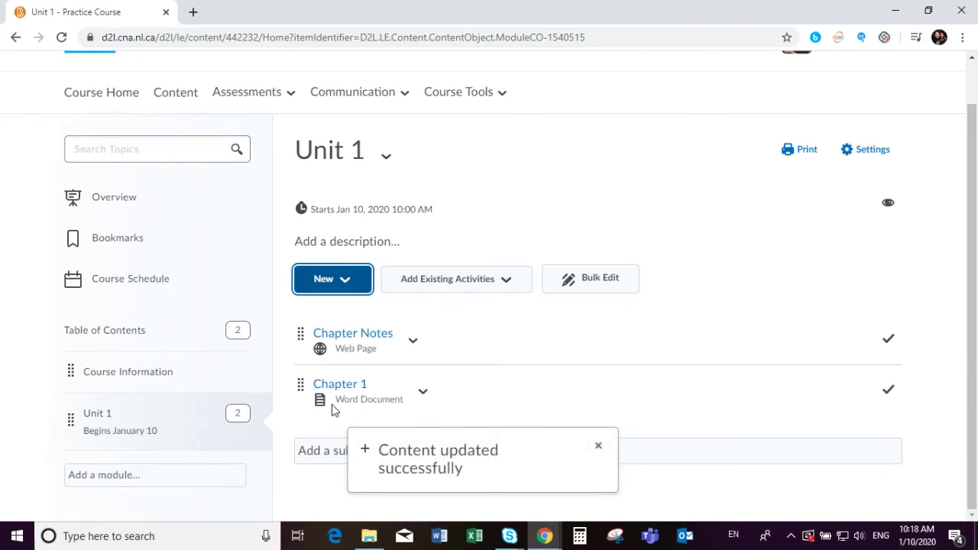
# - Add the Chapter 2 and Chapter 3 documents together to Unit 1 directly from the desktop, with the browser window temporarily reduced
pyautogui.click(934, 14)
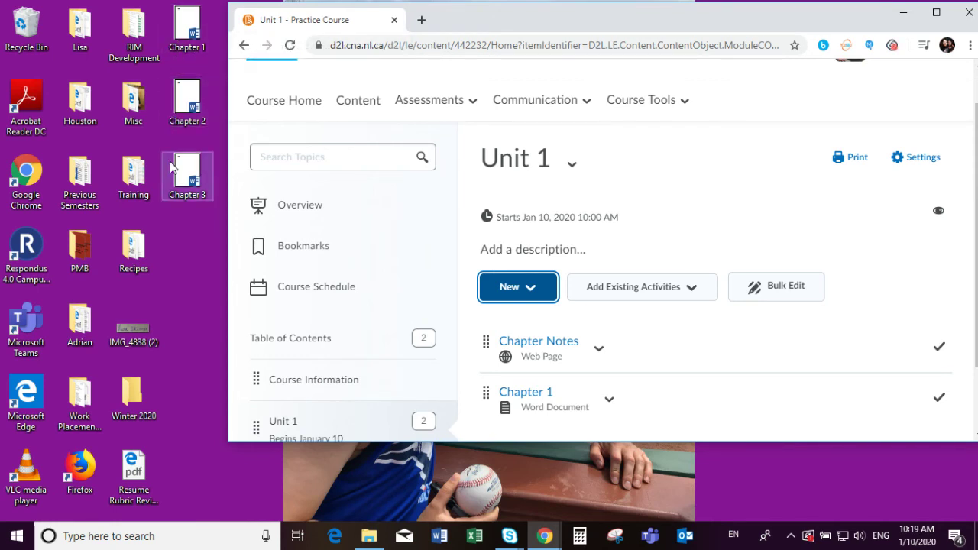
pyautogui.click(189, 105)
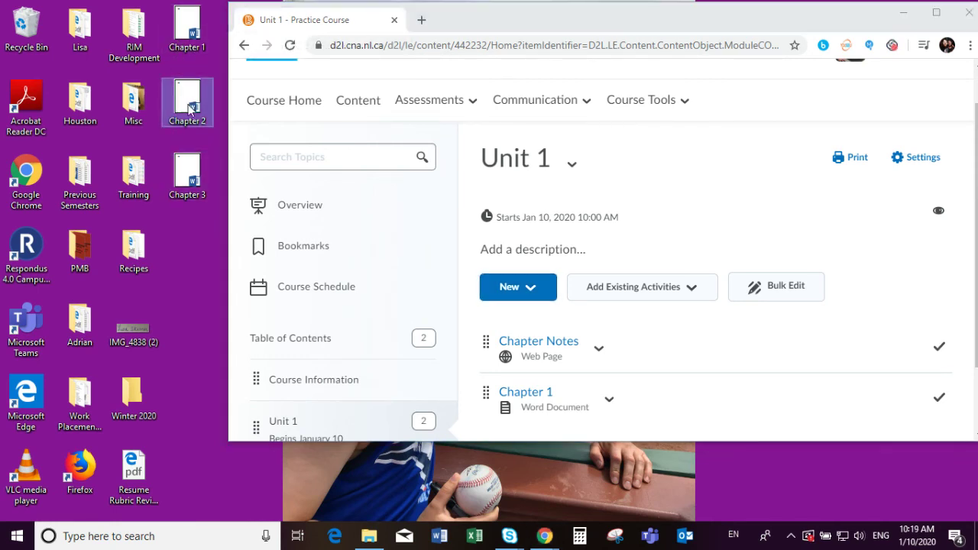
pyautogui.keyDown('ctrl'); pyautogui.click(200, 177); pyautogui.keyUp('ctrl')
pyautogui.moveTo(200, 178); pyautogui.dragTo(509, 365)
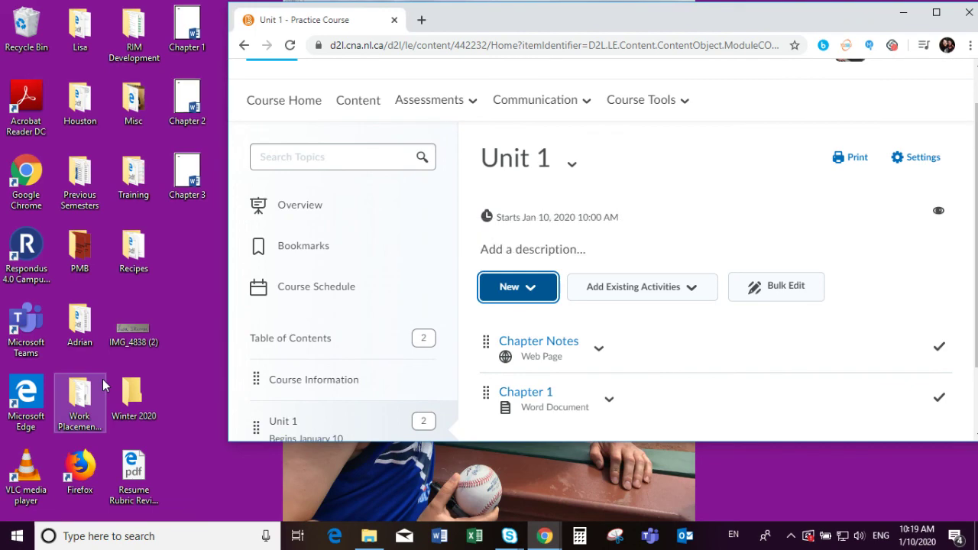
pyautogui.click(936, 15)
# - Reorder the Unit 1 topics below Chapter Notes into the sequence Chapter 1, Chapter 2, Chapter 3
pyautogui.scroll(-1, 469, 387)
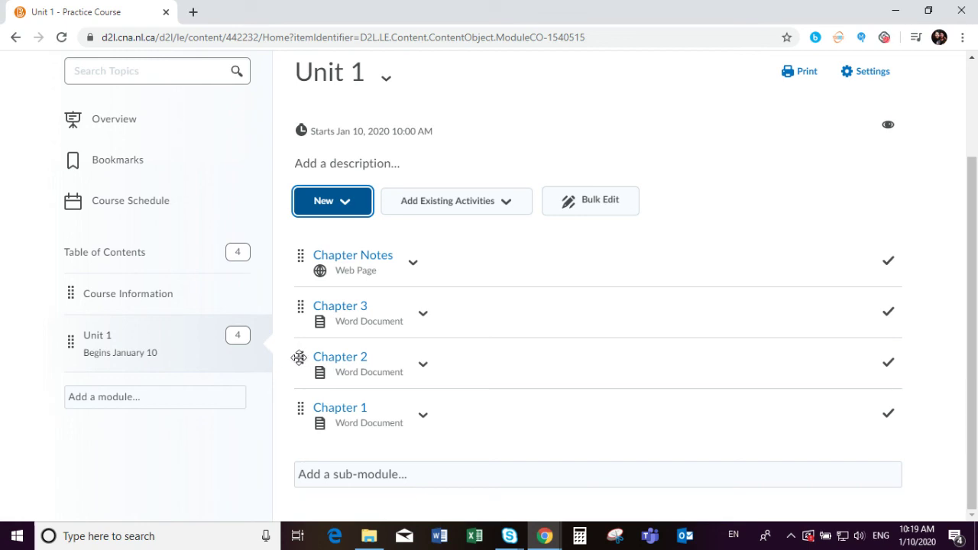
pyautogui.moveTo(299, 354); pyautogui.dragTo(299, 301)
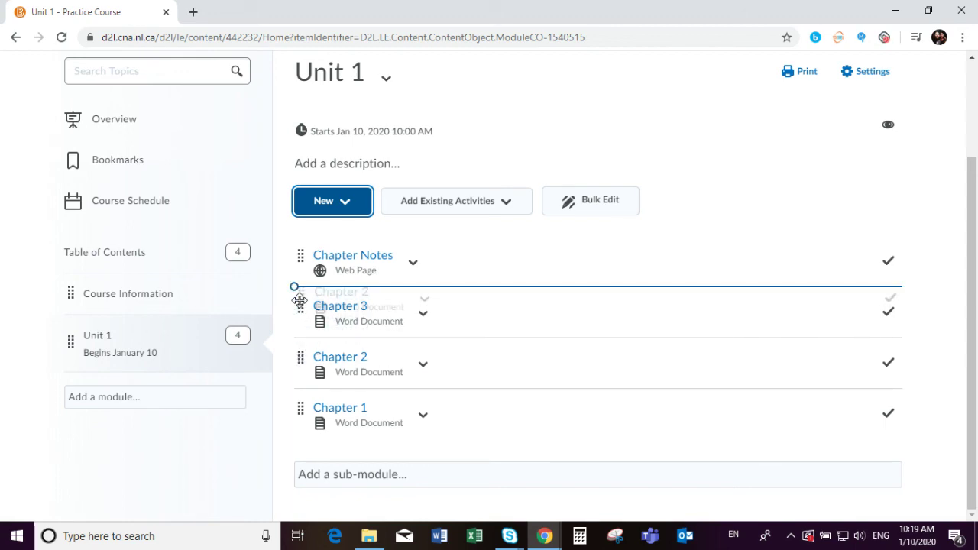
pyautogui.moveTo(299, 300); pyautogui.dragTo(299, 300)
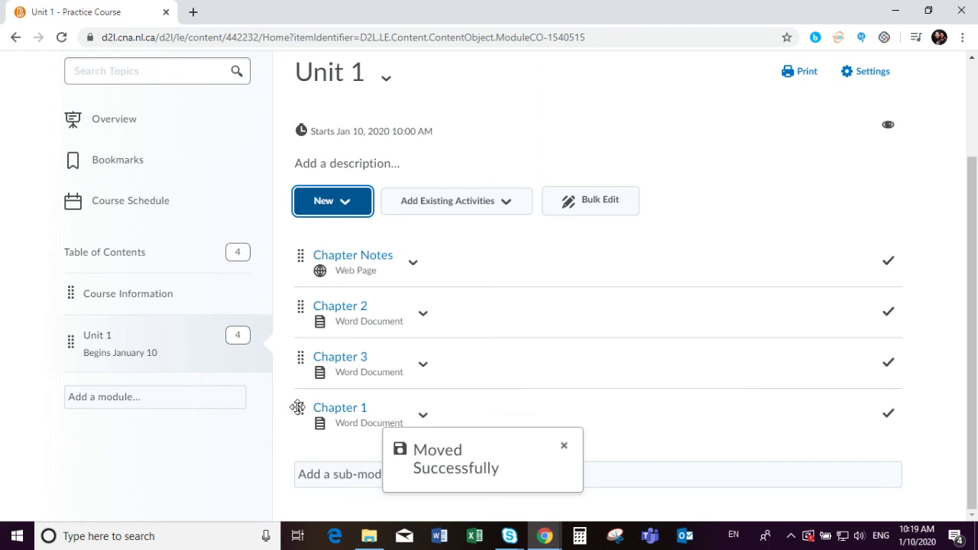
pyautogui.moveTo(297, 407); pyautogui.dragTo(295, 313)
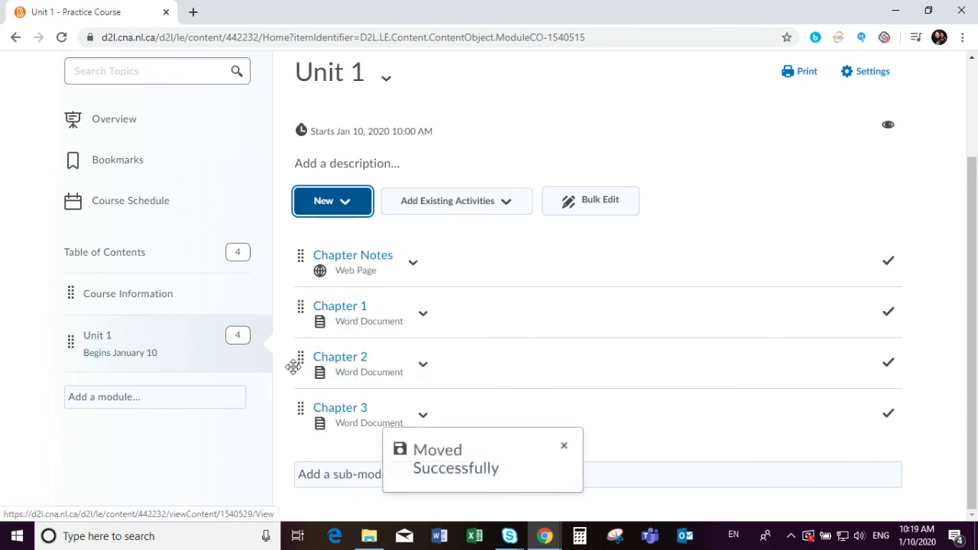